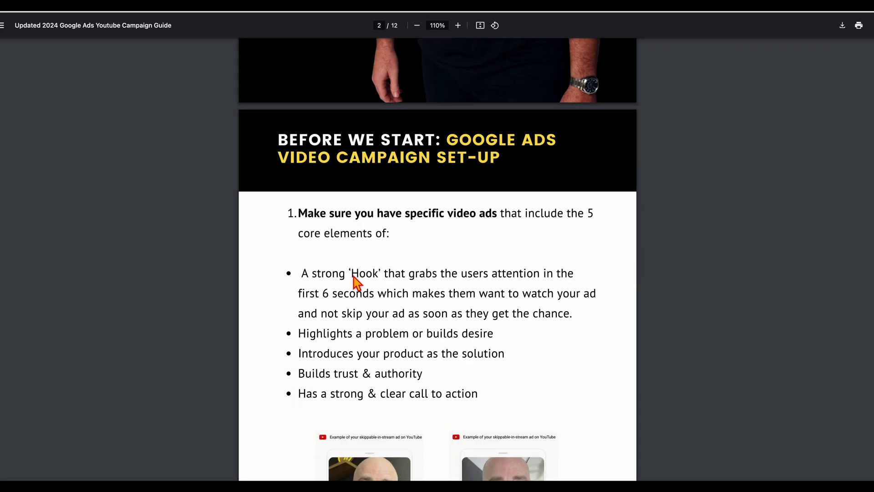
scroll(354, 277, down, 3)
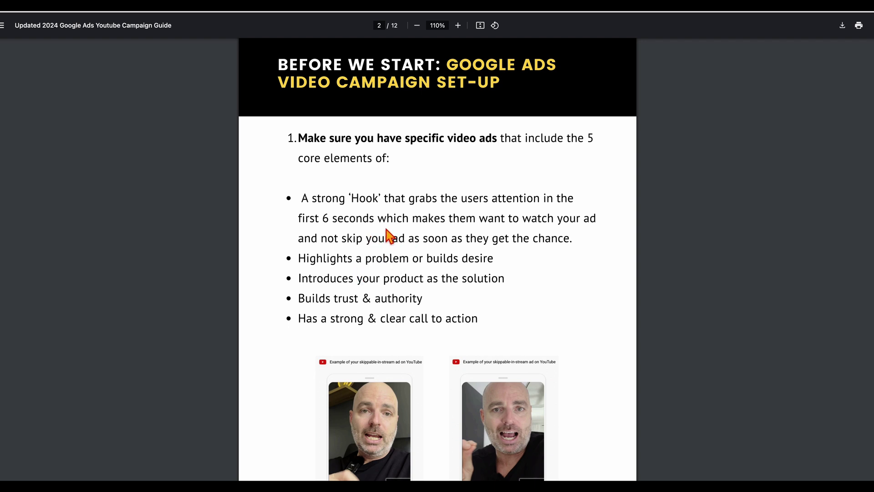
Step: Scroll the guide PDF past page 2's five core video ad elements to page 3's set-up guide
scroll(375, 217, down, 1)
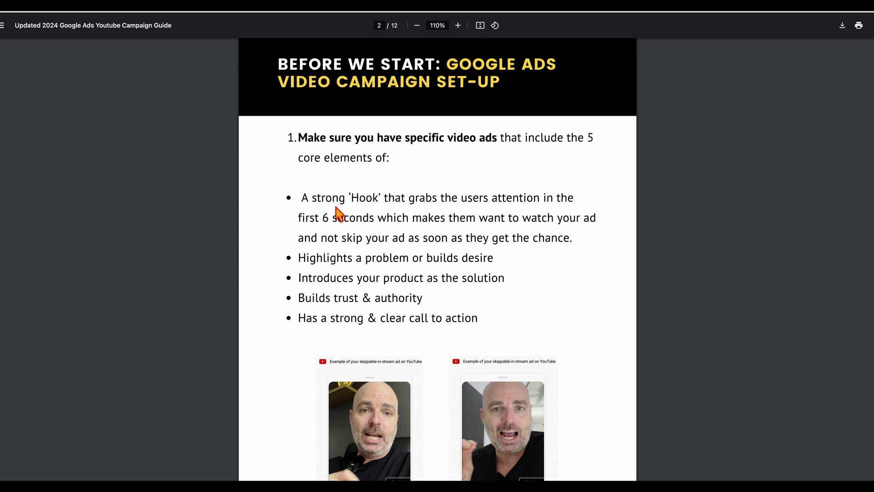
scroll(339, 212, down, 1)
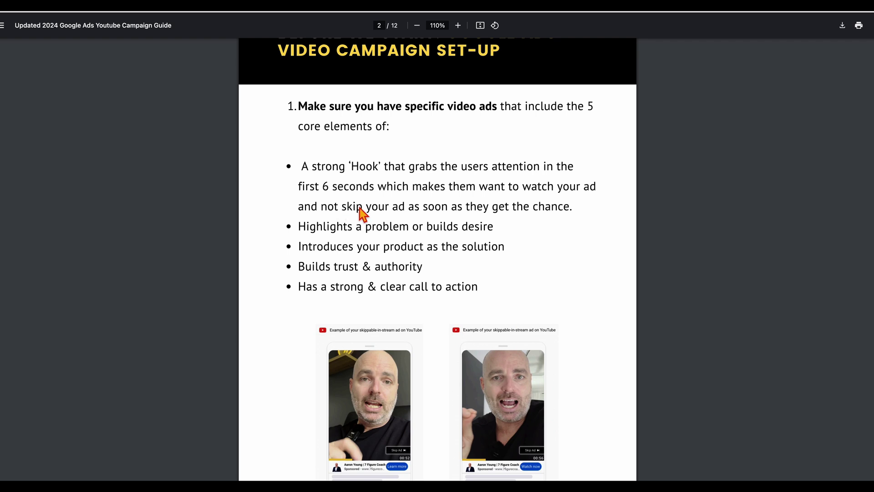
scroll(376, 214, down, 3)
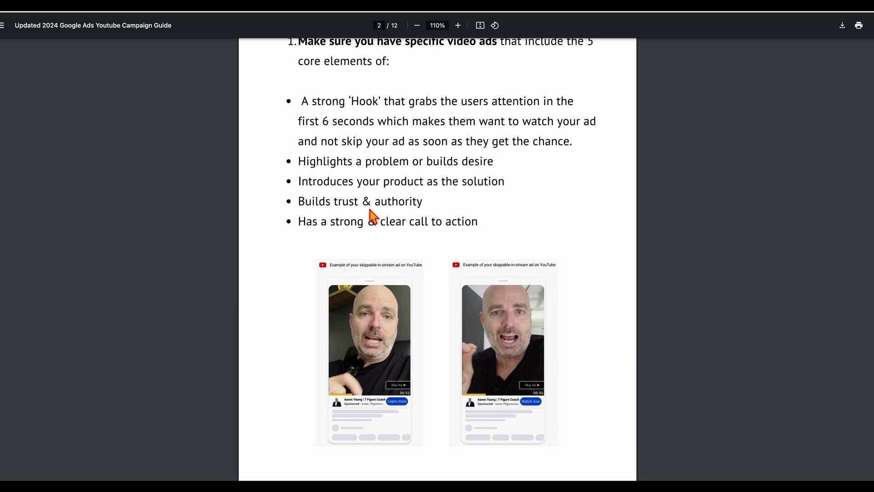
scroll(414, 233, down, 6)
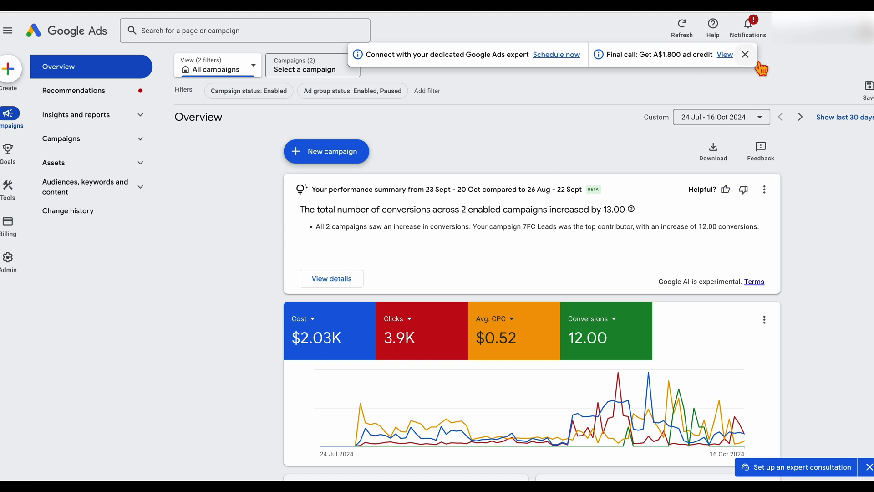
Step: Dismiss the expert consultation banner and start a brand-new campaign
click(745, 54)
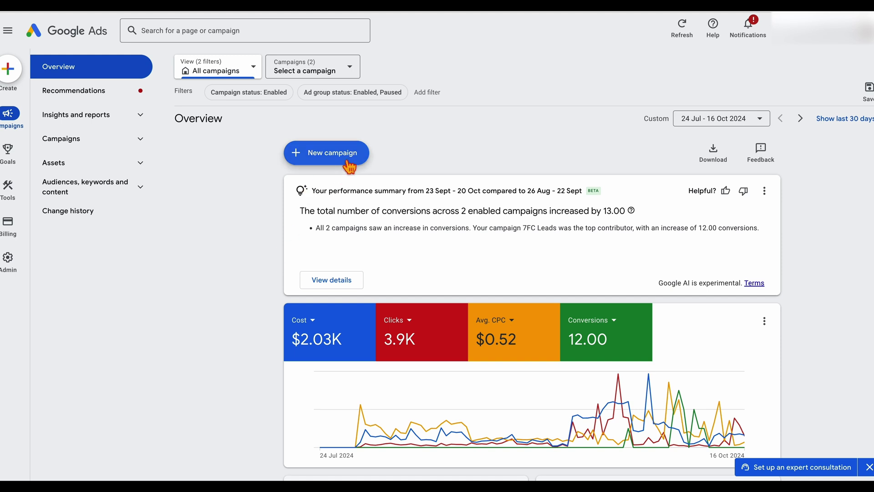
click(310, 159)
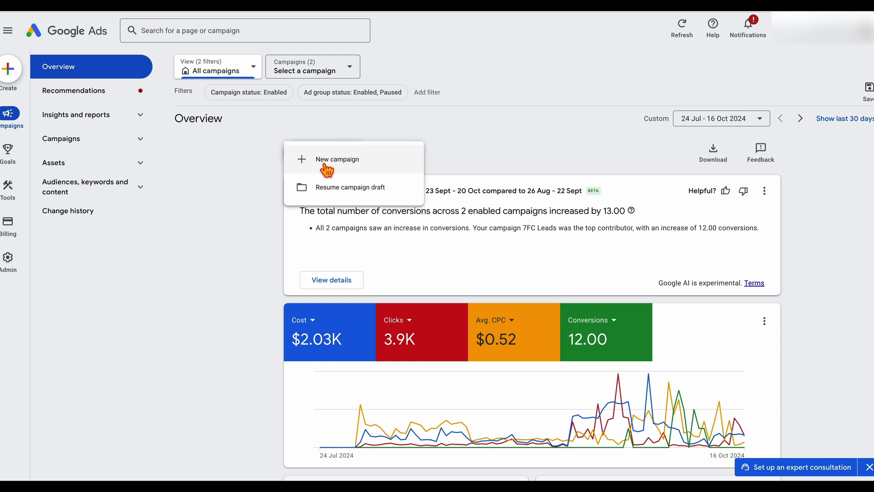
click(327, 169)
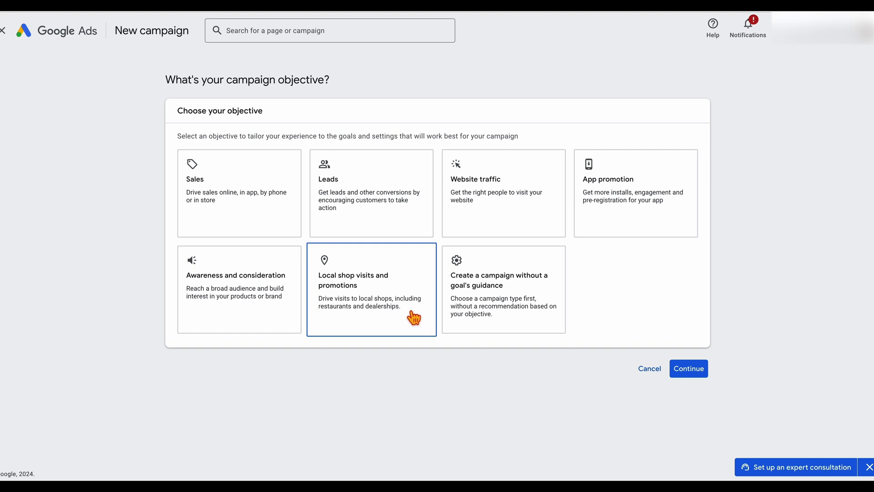
Step: Build the campaign without goal guidance as a Video campaign with the Drive conversions subtype
click(504, 296)
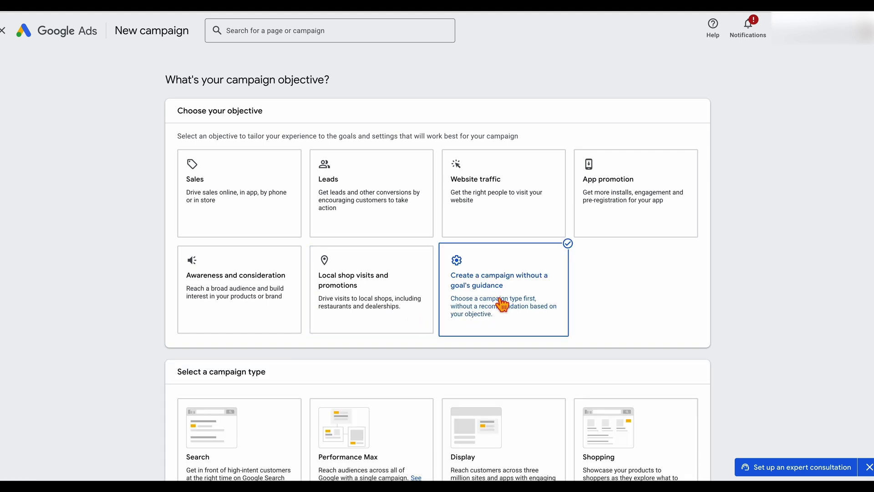
scroll(501, 303, down, 4)
click(223, 389)
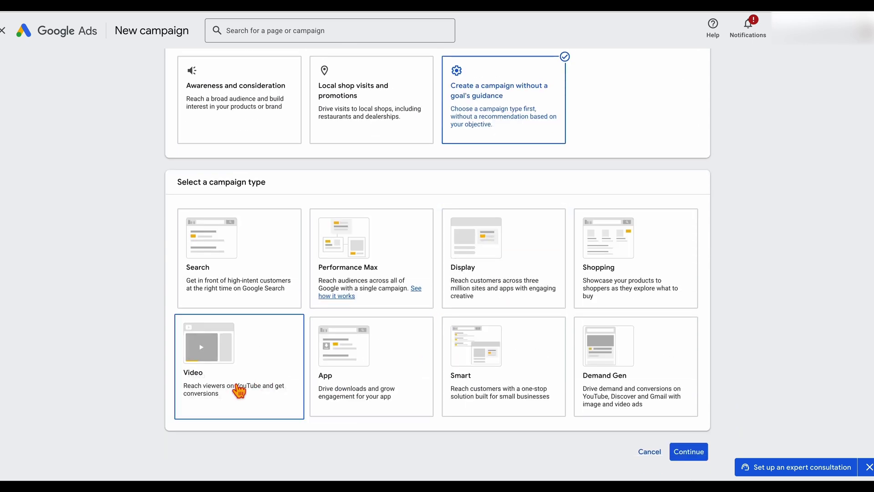
scroll(257, 337, down, 7)
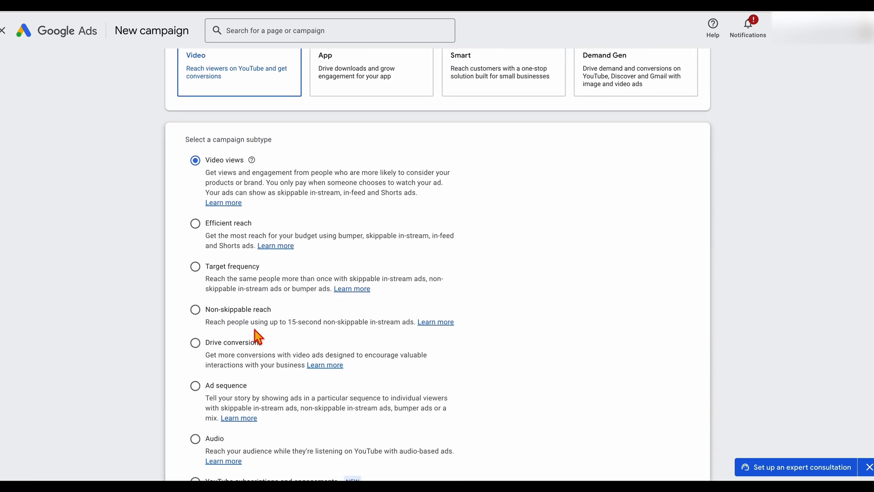
scroll(261, 338, down, 1)
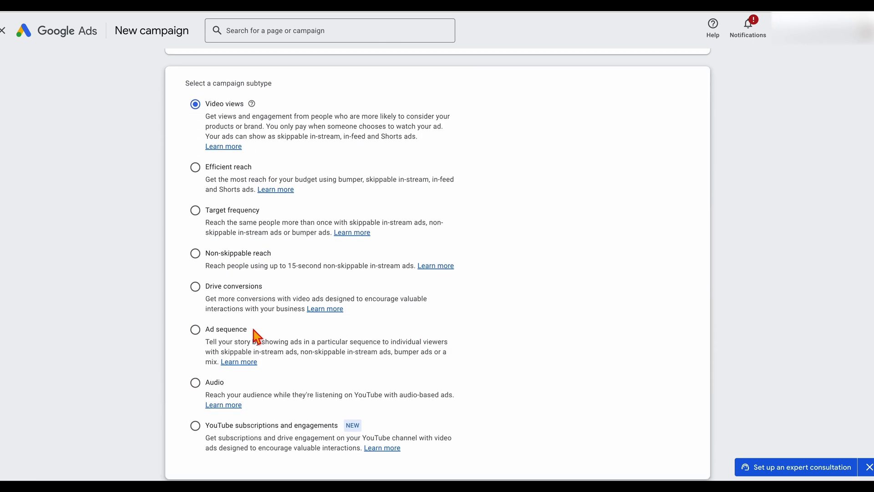
click(197, 291)
key(super+Tab)
scroll(553, 285, up, 3)
scroll(552, 284, down, 10)
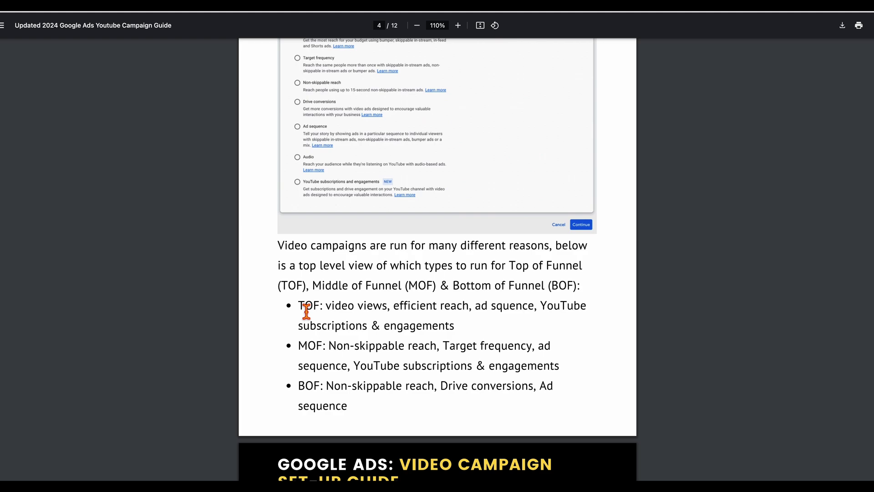
key(super+Tab)
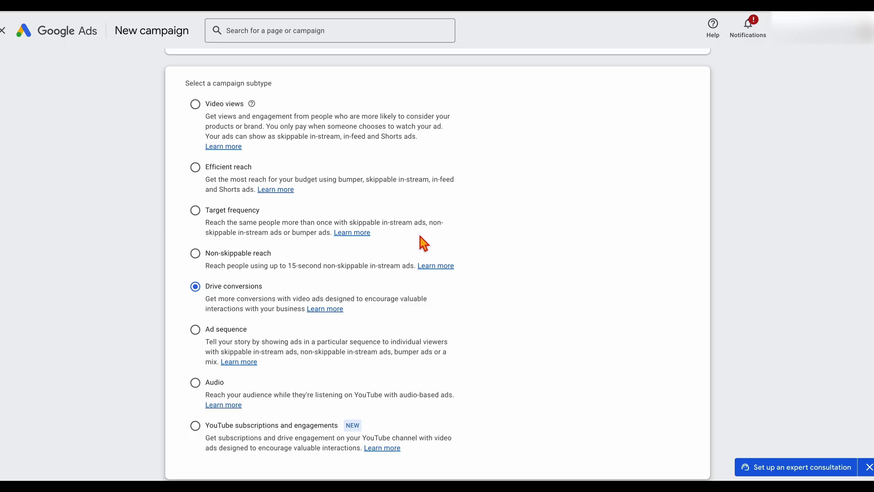
click(196, 330)
Step: Continue with the Ad sequence subtype and replace the campaign name's date with MC
scroll(226, 346, up, 1)
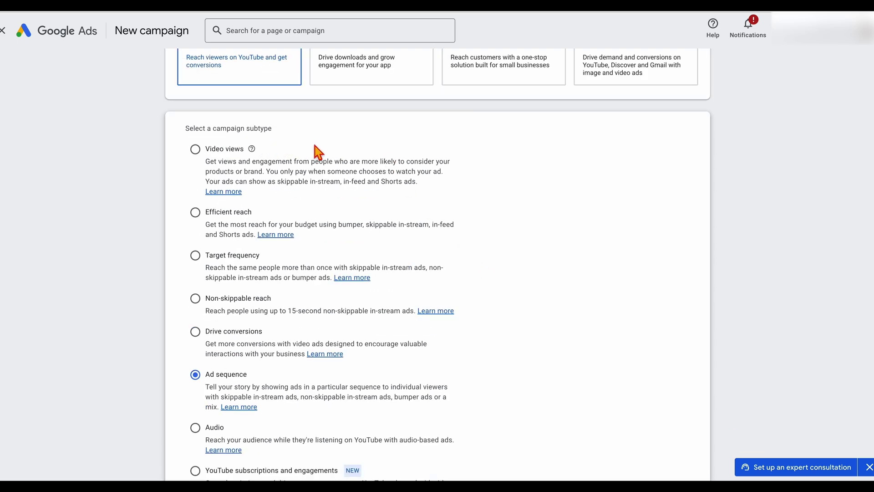
scroll(614, 265, down, 2)
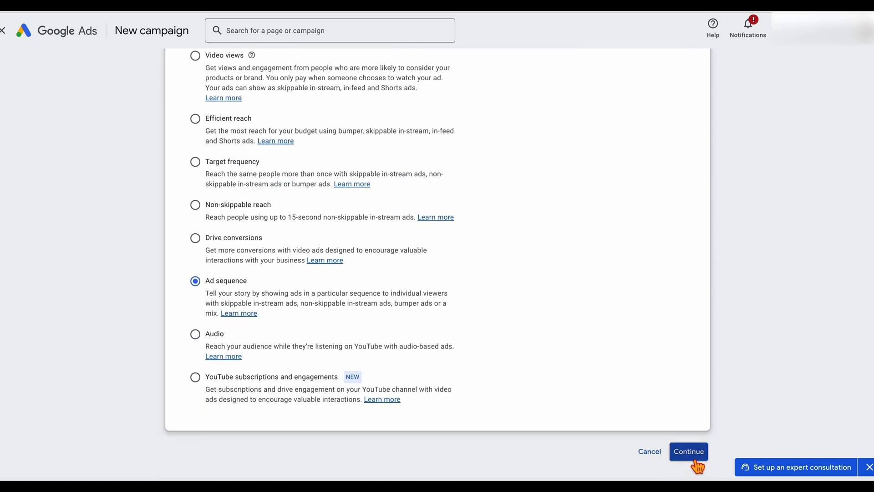
click(697, 464)
drag(316, 181, 370, 182)
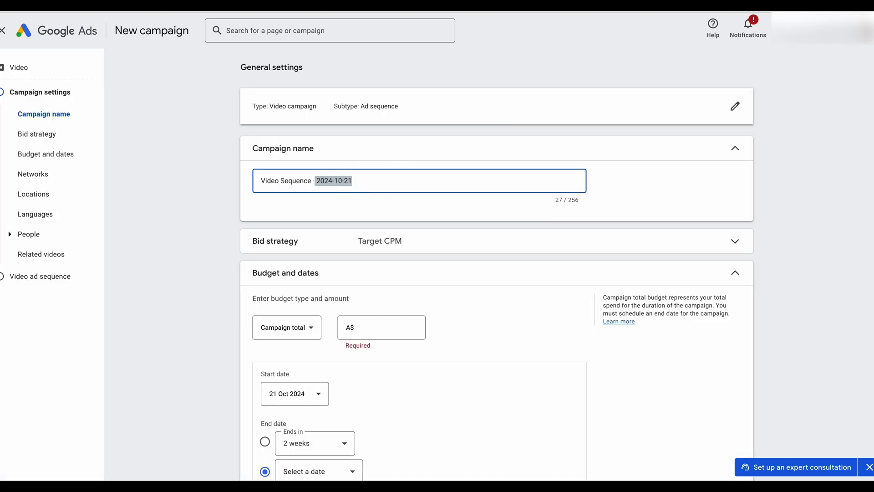
text(MC)
Step: Keep Target CPM as the campaign's bid strategy
click(37, 133)
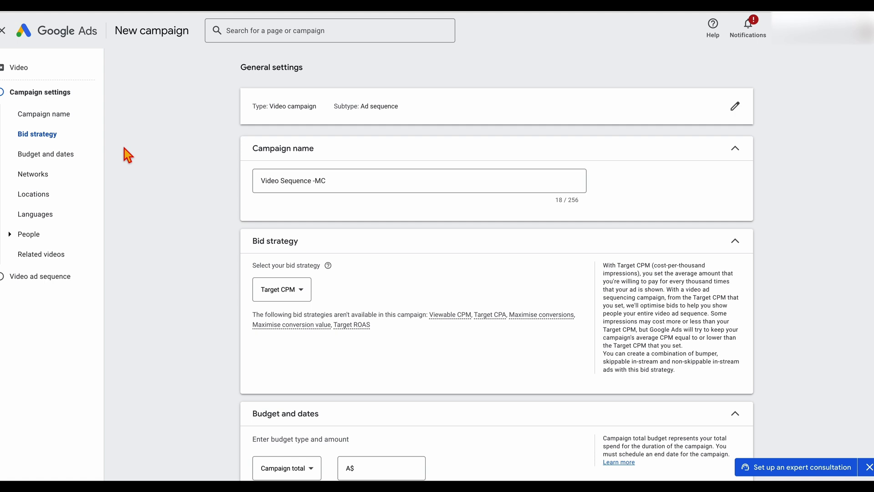
scroll(306, 255, down, 1)
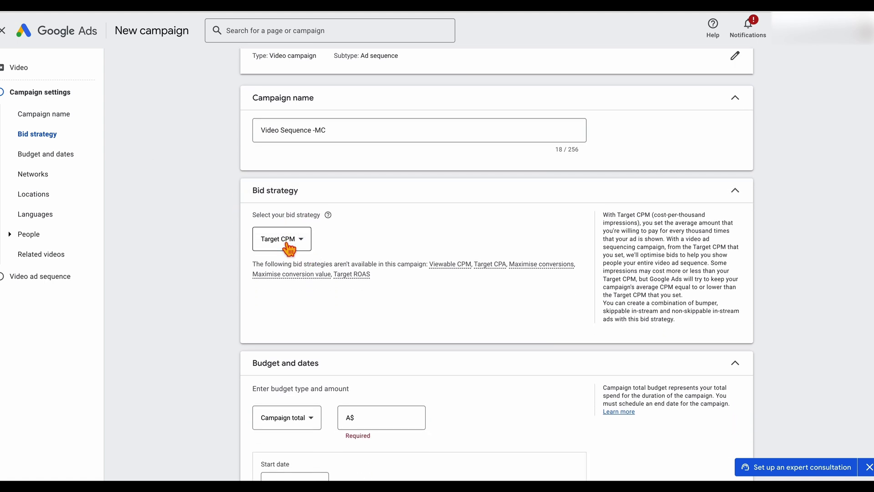
click(287, 244)
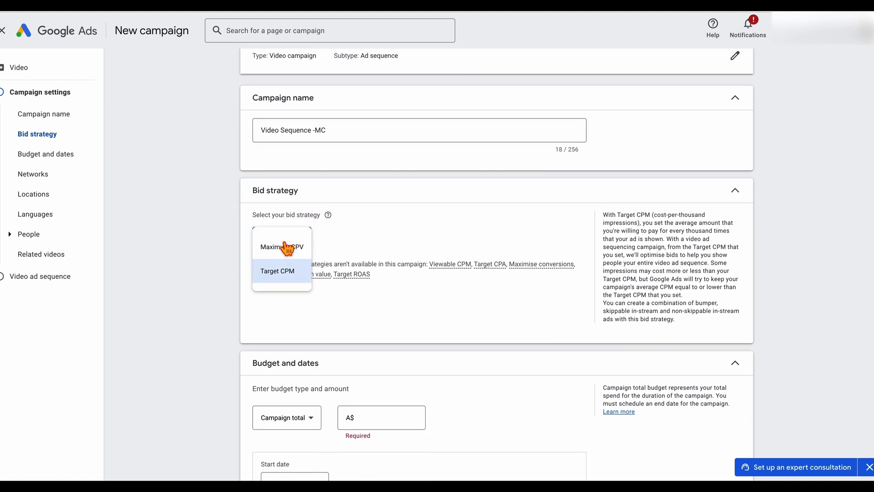
click(192, 238)
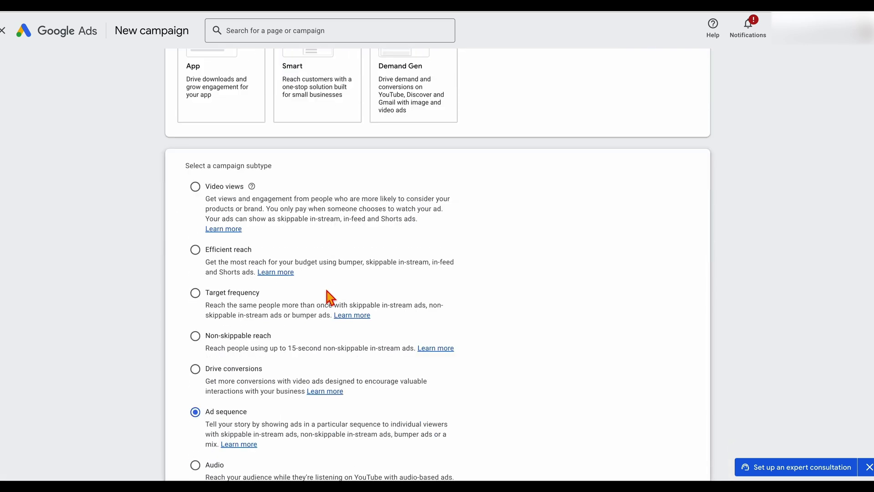
Step: Try the Efficient reach subtype and continue to its campaign settings
scroll(346, 314, down, 1)
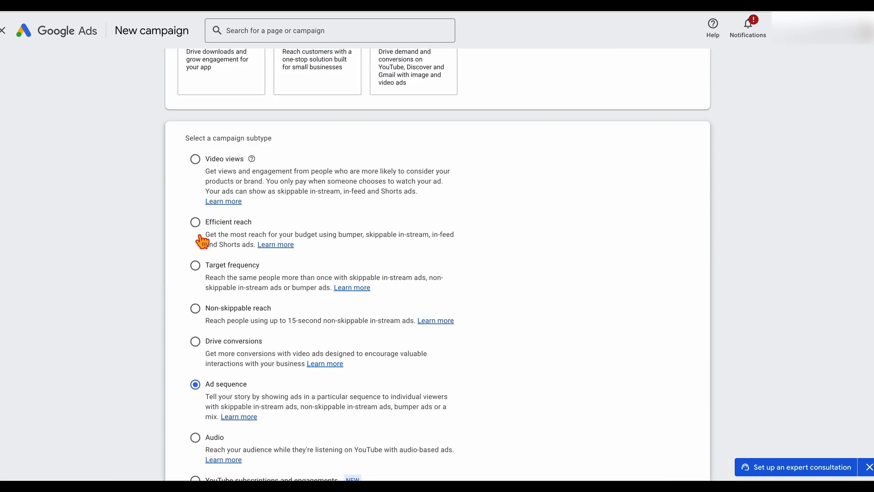
scroll(250, 332, down, 2)
click(195, 163)
scroll(441, 404, down, 2)
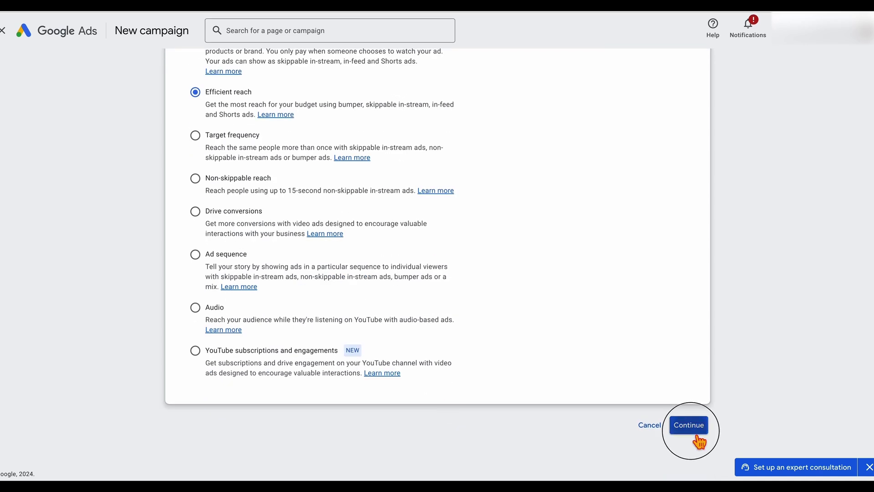
click(690, 424)
Step: Switch to the Drive conversions subtype, continue, and review its bid strategy list
scroll(273, 228, down, 8)
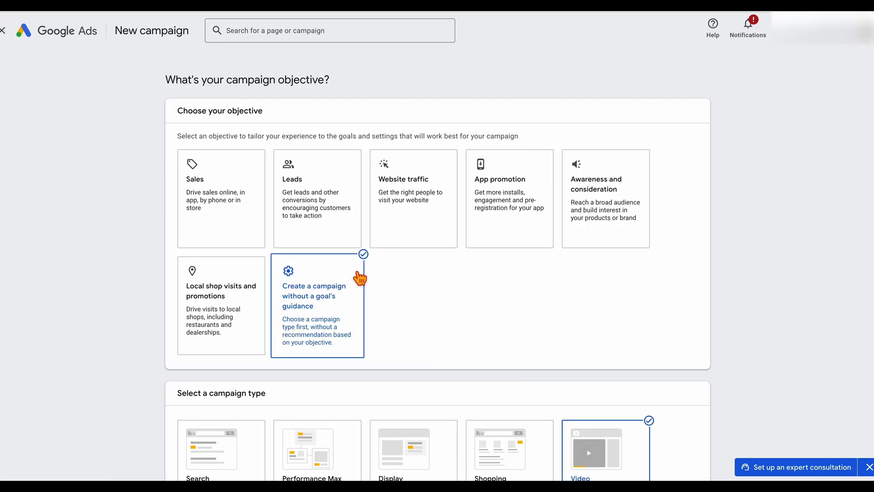
scroll(362, 280, down, 5)
scroll(362, 282, down, 8)
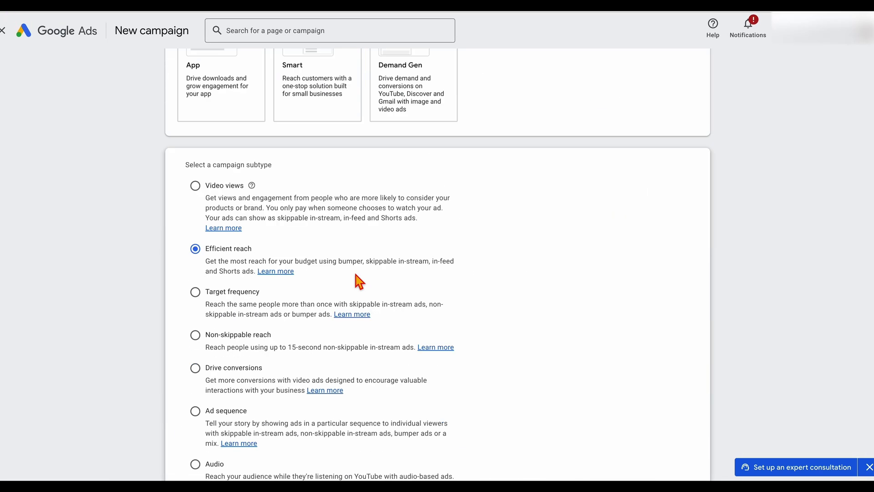
click(241, 369)
scroll(269, 380, down, 6)
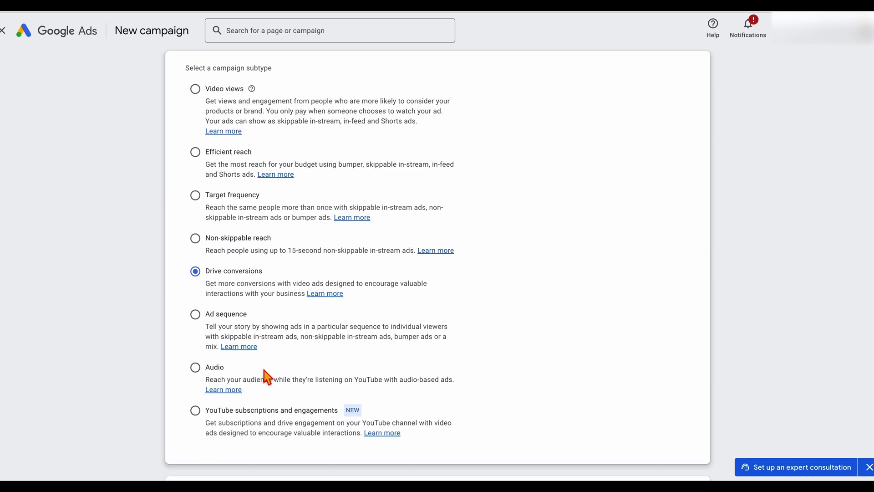
scroll(508, 408, down, 1)
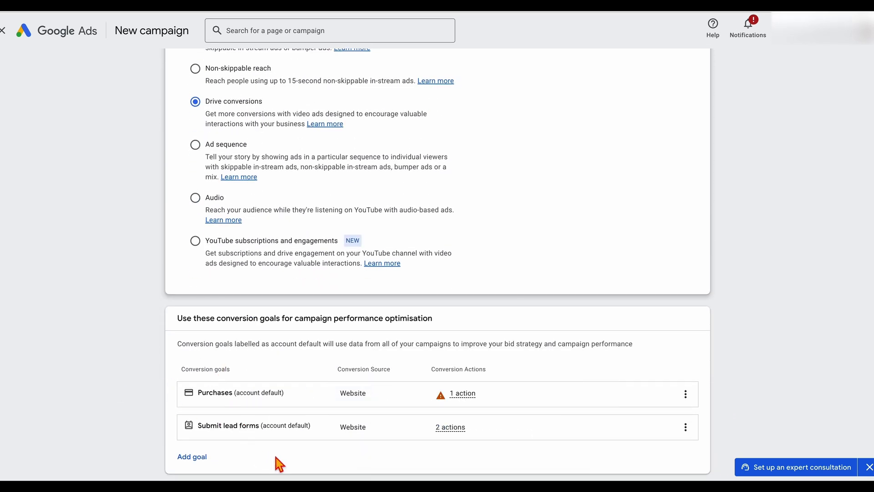
scroll(276, 457, down, 2)
click(687, 424)
scroll(251, 317, down, 6)
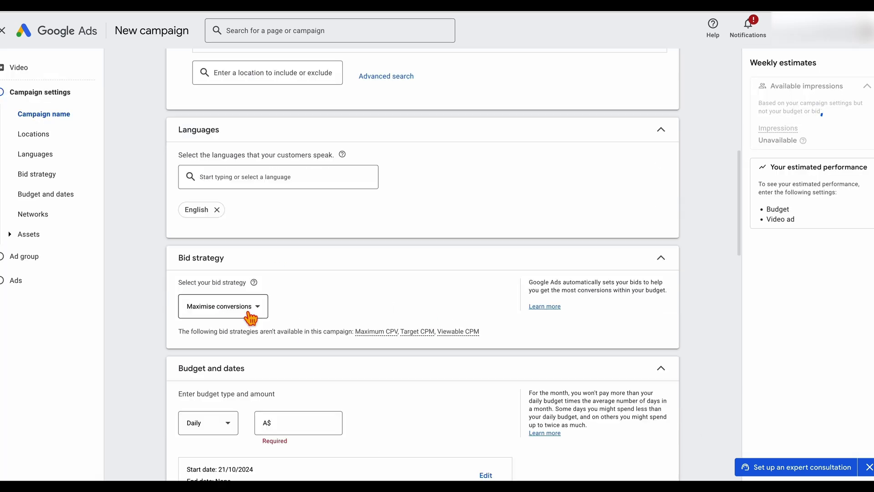
click(249, 314)
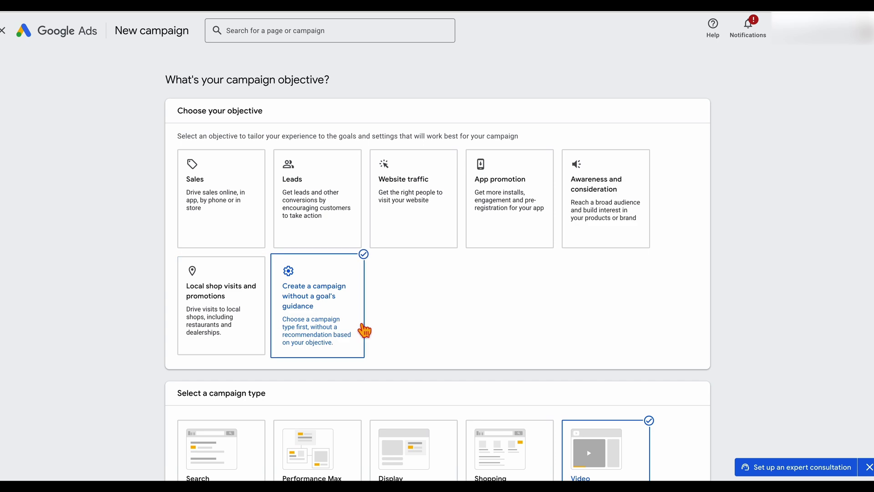
scroll(362, 328, down, 15)
Step: Continue with the Ad sequence subtype and rename the campaign to Video Sequence - MC
click(230, 255)
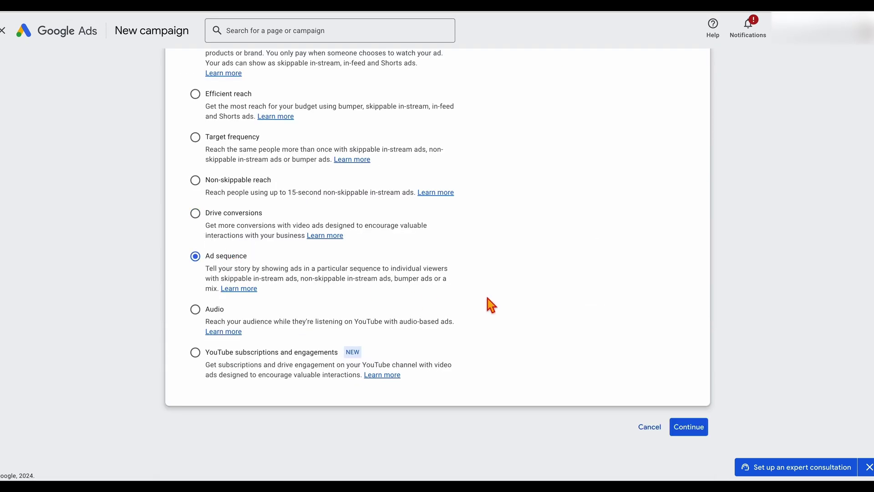
click(678, 427)
click(396, 181)
key(BackSpace)
key(BackSpace)
key(BackSpace)
key(BackSpace)
key(BackSpace)
key(BackSpace)
key(BackSpace)
key(BackSpace)
key(BackSpace)
key(BackSpace)
text(MC)
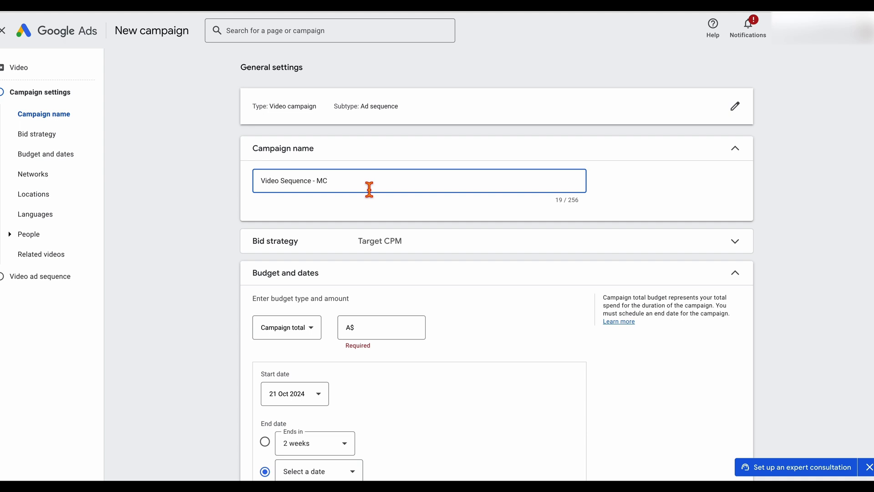
Step: Use a Campaign total budget type with an end date 2 months out
scroll(359, 191, down, 3)
click(305, 190)
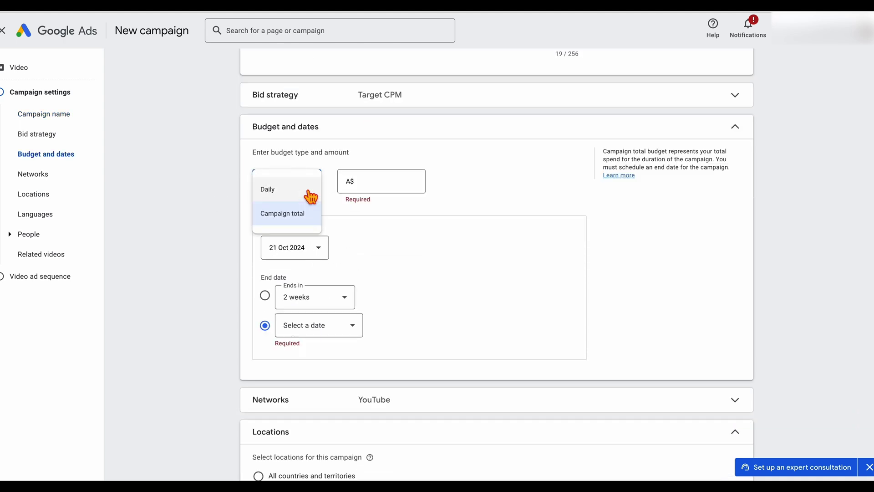
click(292, 190)
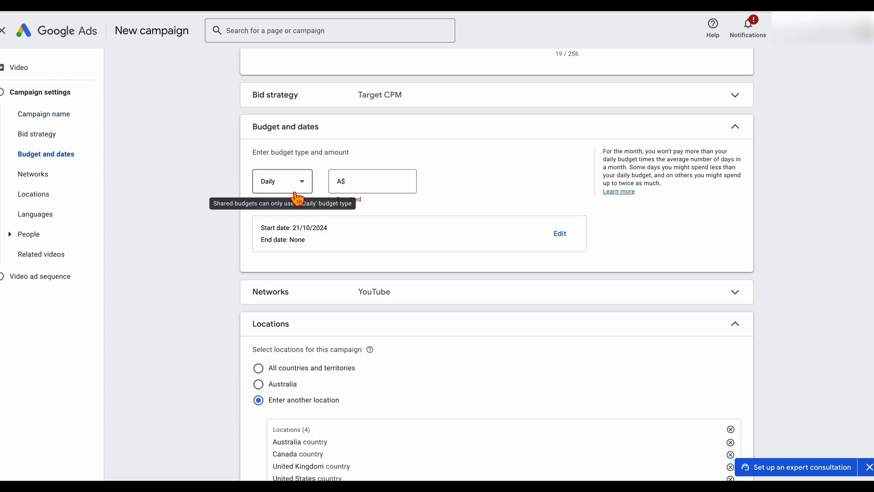
click(295, 194)
click(290, 219)
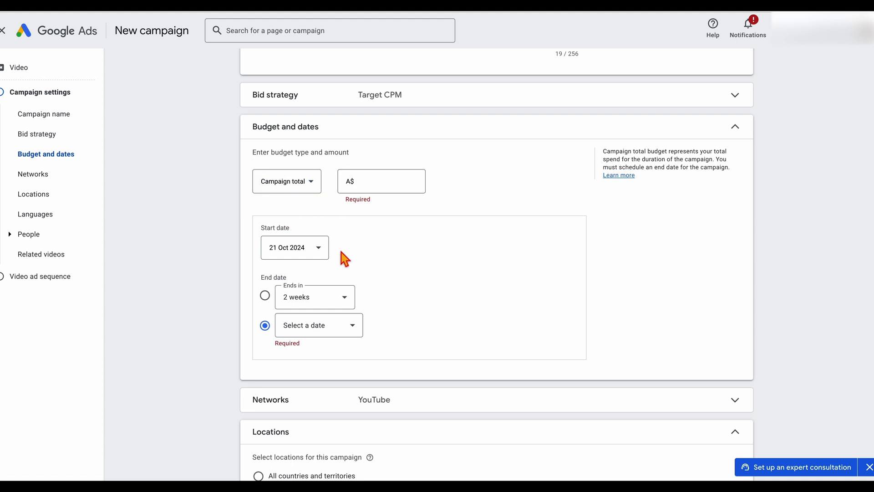
click(265, 295)
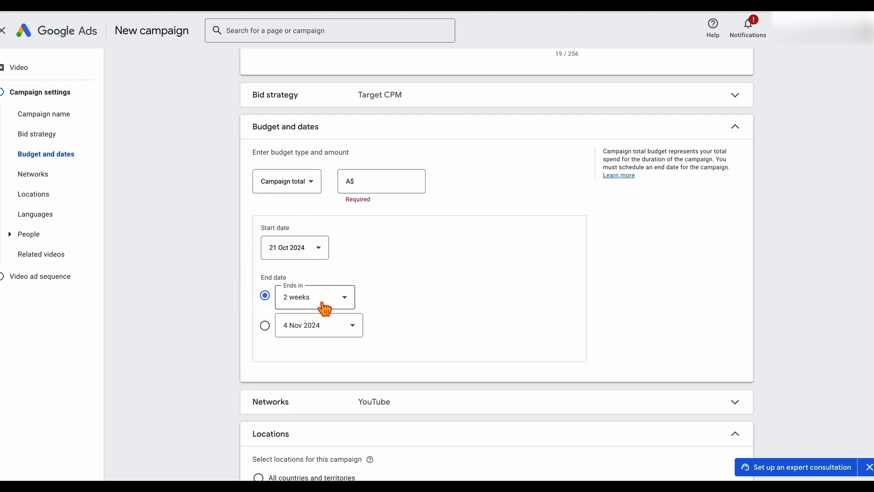
click(323, 307)
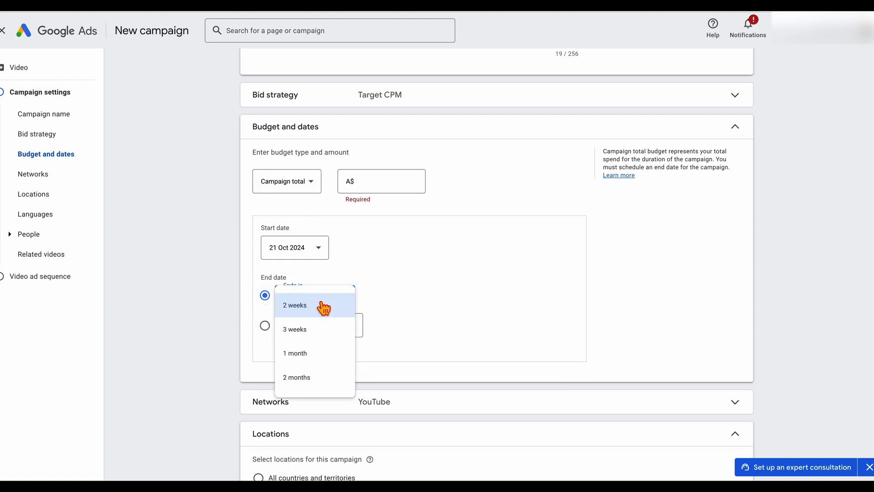
click(313, 376)
Step: Set the campaign total budget amount to A$1,500.00
click(367, 184)
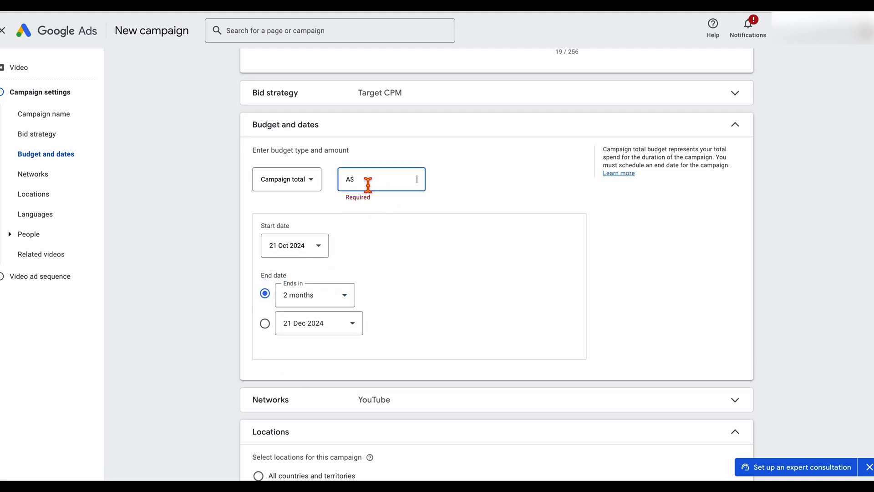
text(1500)
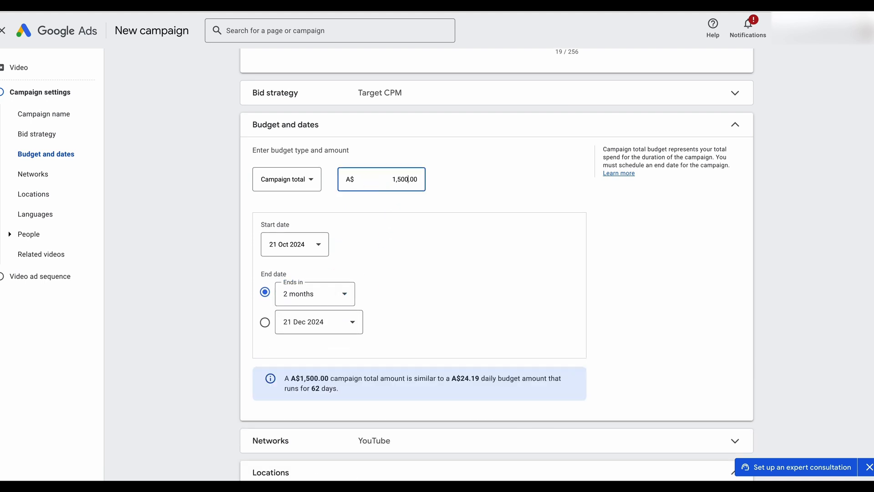
click(419, 280)
scroll(420, 280, down, 2)
click(403, 103)
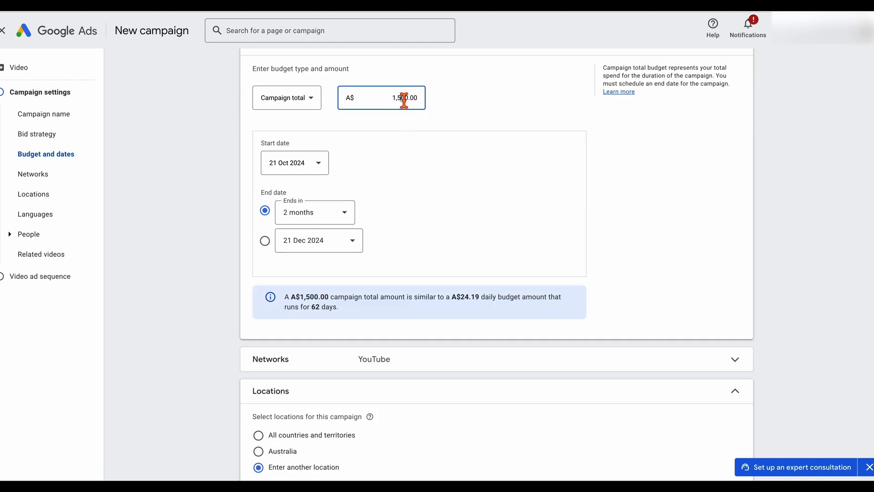
key(BackSpace)
text(0)
click(499, 181)
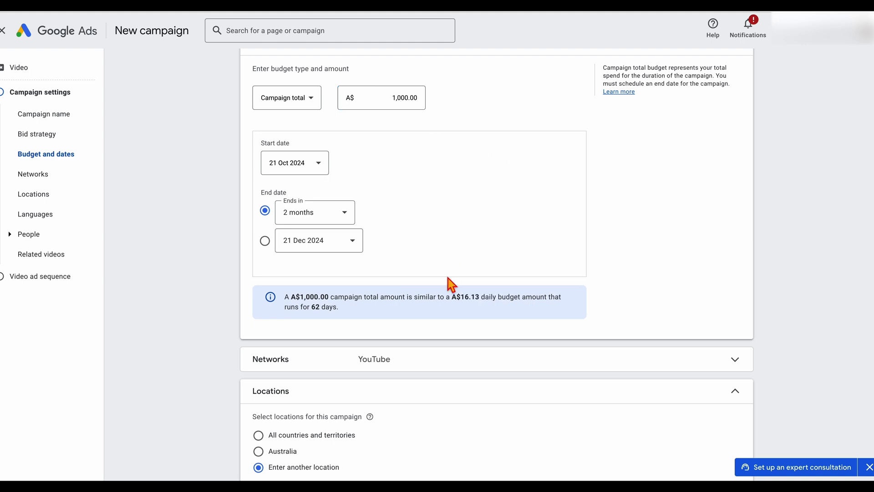
click(414, 92)
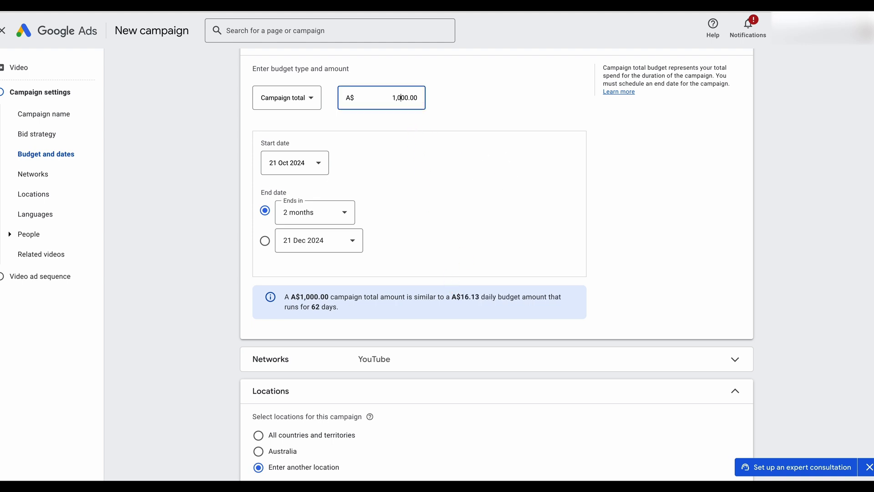
click(448, 175)
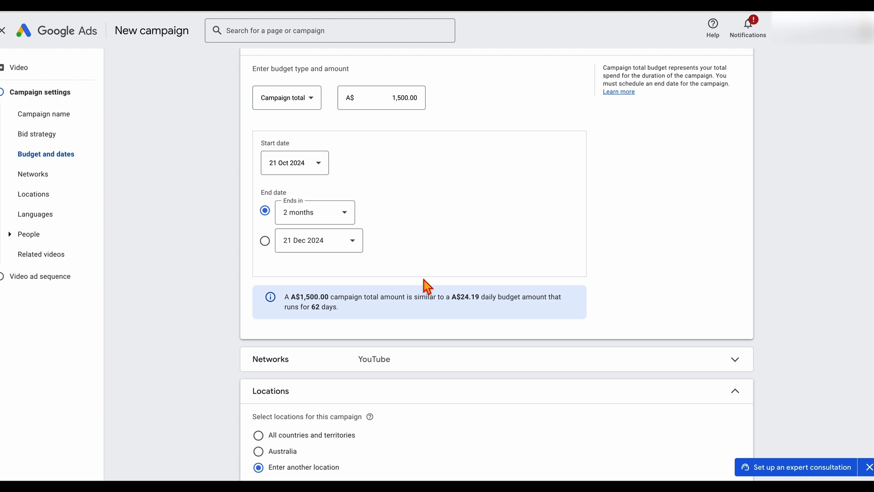
click(416, 360)
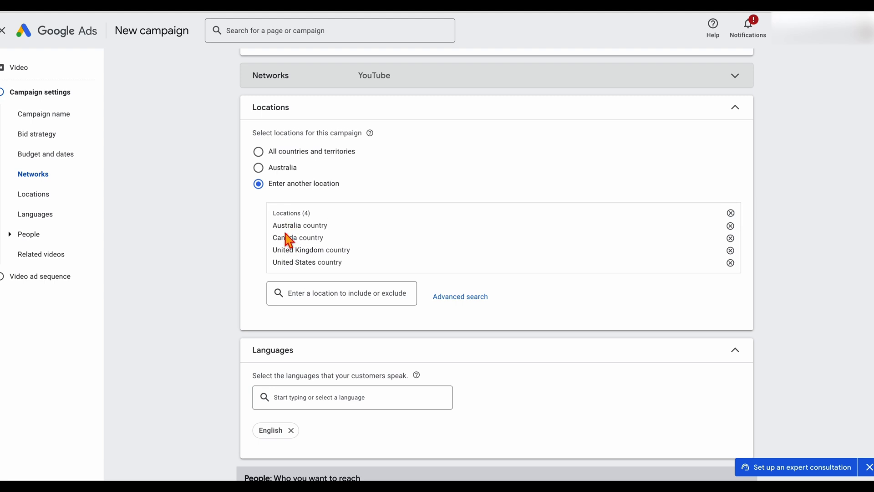
Step: Exclude the 18–24 age group from demographic targeting
scroll(288, 238, down, 4)
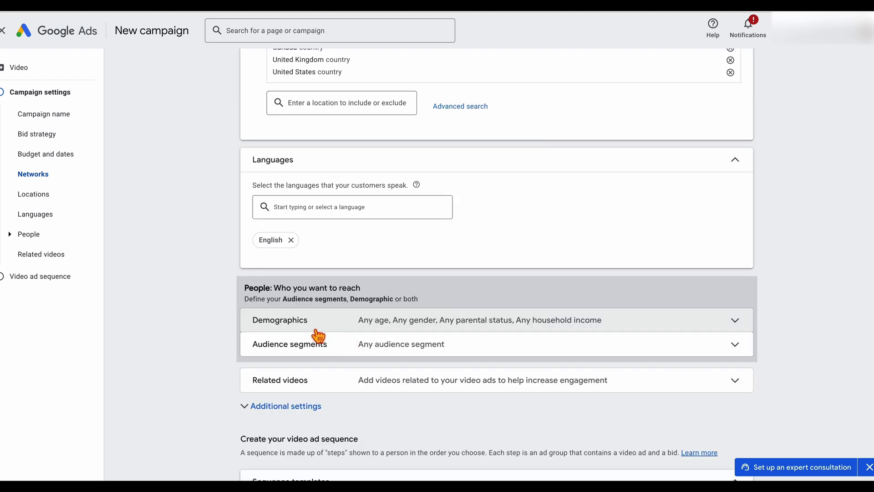
click(370, 325)
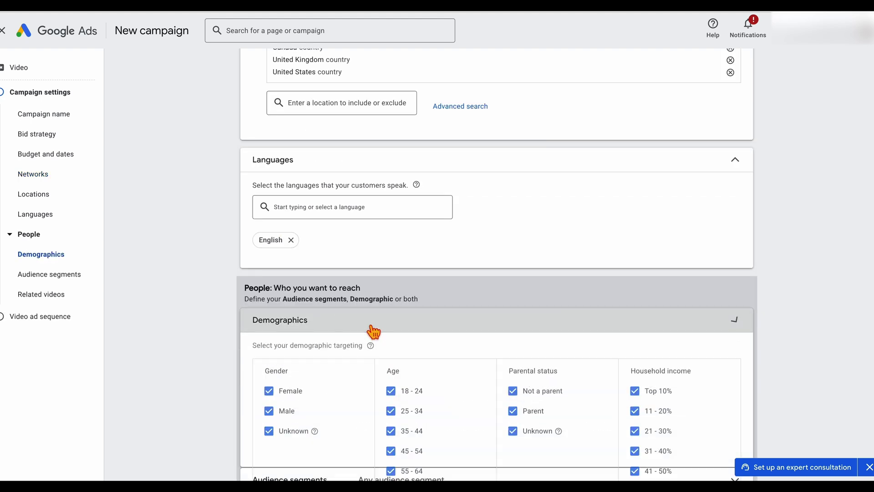
click(392, 313)
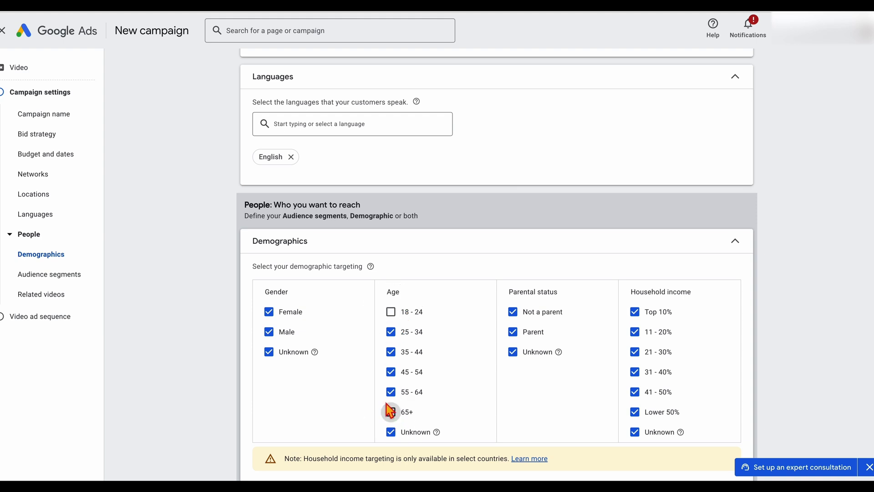
Step: Expand the Related videos settings section
scroll(396, 417, down, 1)
scroll(645, 401, down, 3)
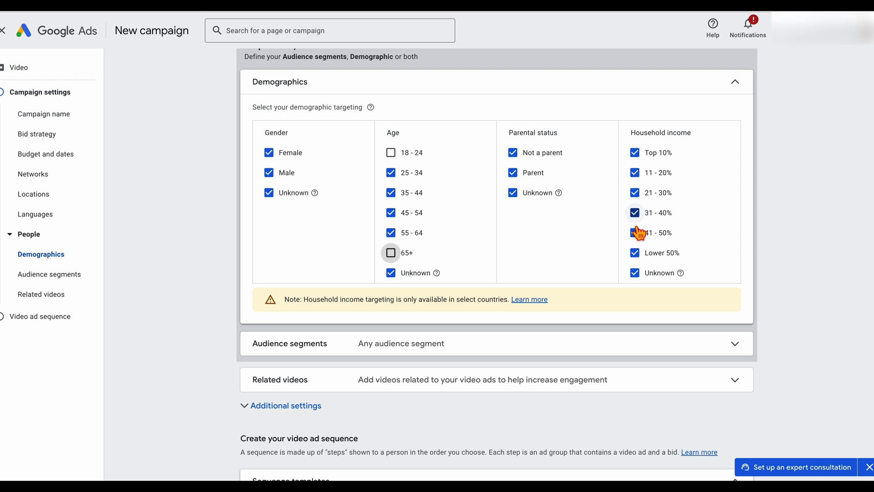
click(380, 380)
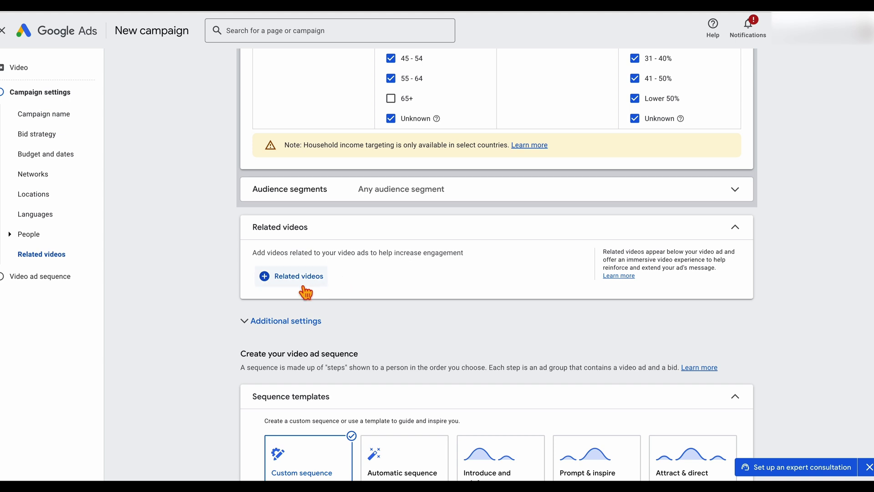
click(278, 280)
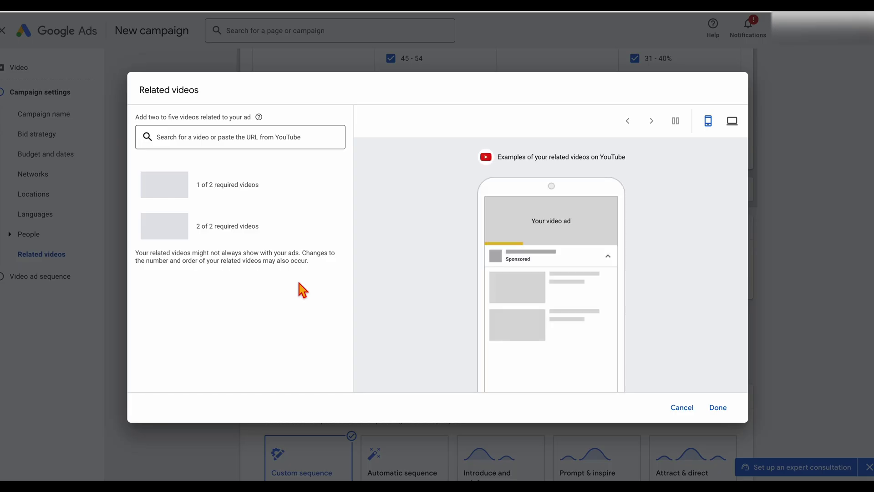
click(208, 141)
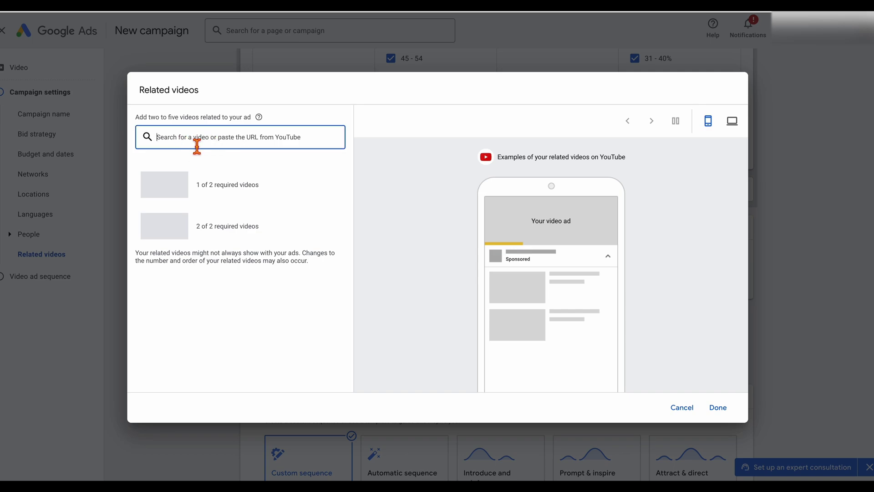
click(750, 144)
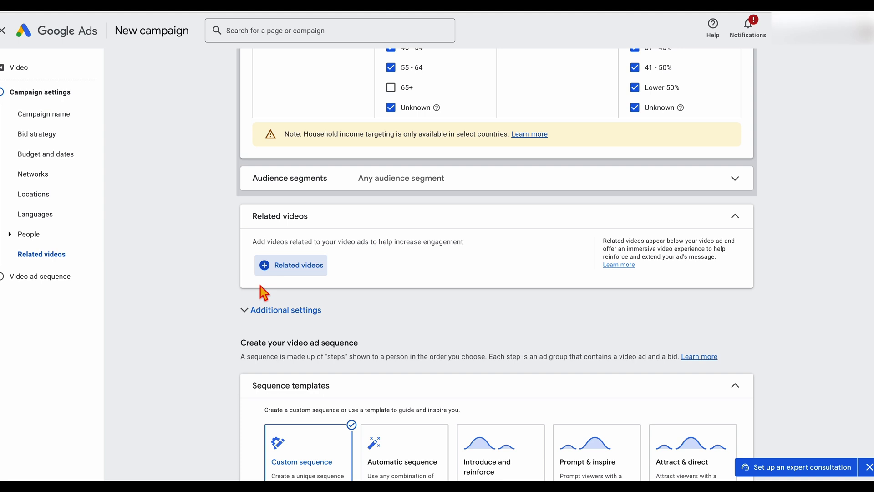
click(273, 310)
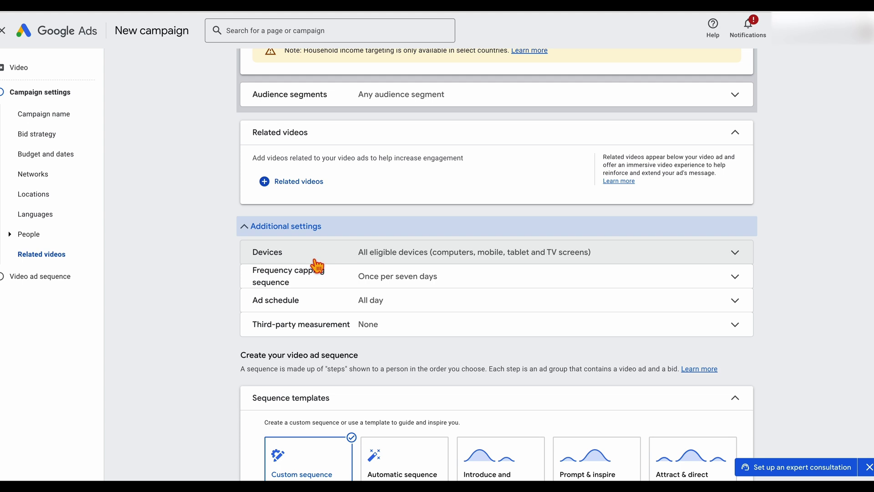
Step: Set specific device targeting that excludes TV screens
click(379, 263)
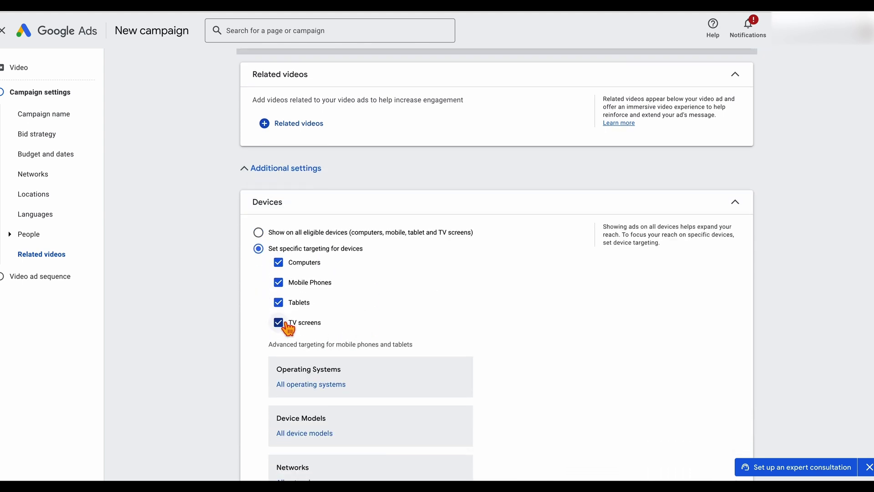
click(282, 324)
scroll(296, 296, down, 10)
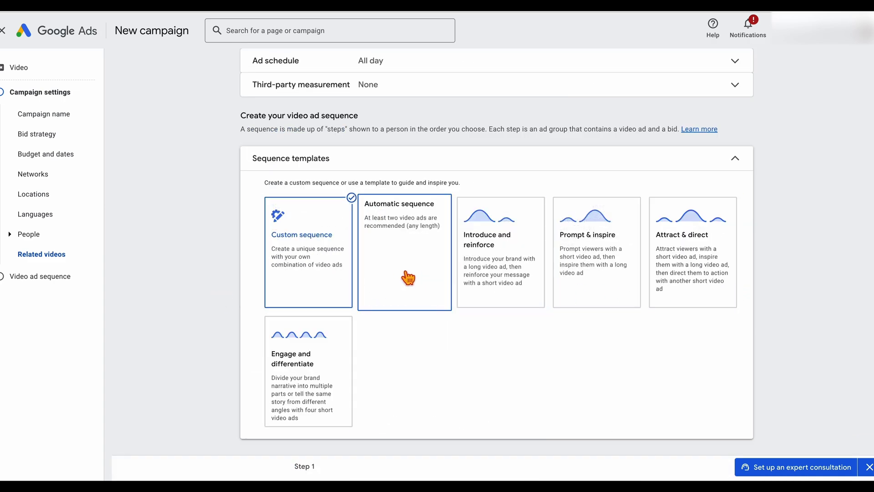
scroll(335, 285, down, 5)
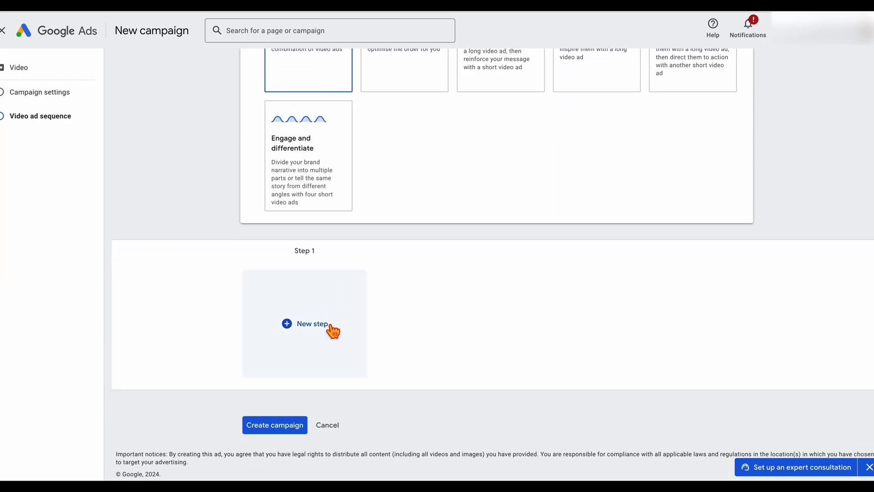
click(332, 327)
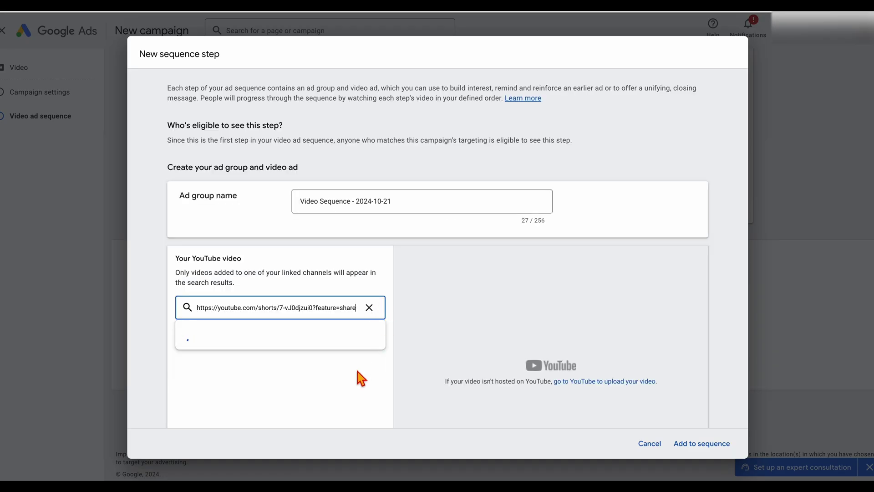
Step: Give Step 1's video ad a 15.00 target CPM bid and add it to the sequence
scroll(357, 381, down, 2)
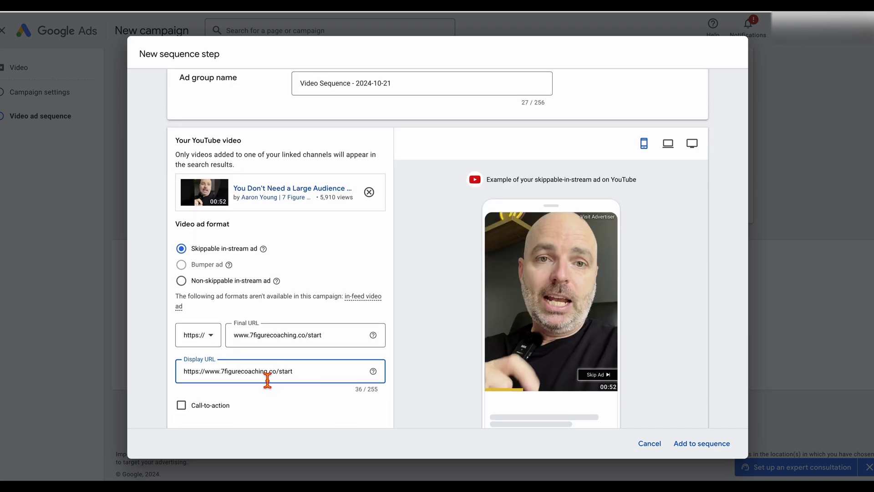
scroll(271, 382, down, 2)
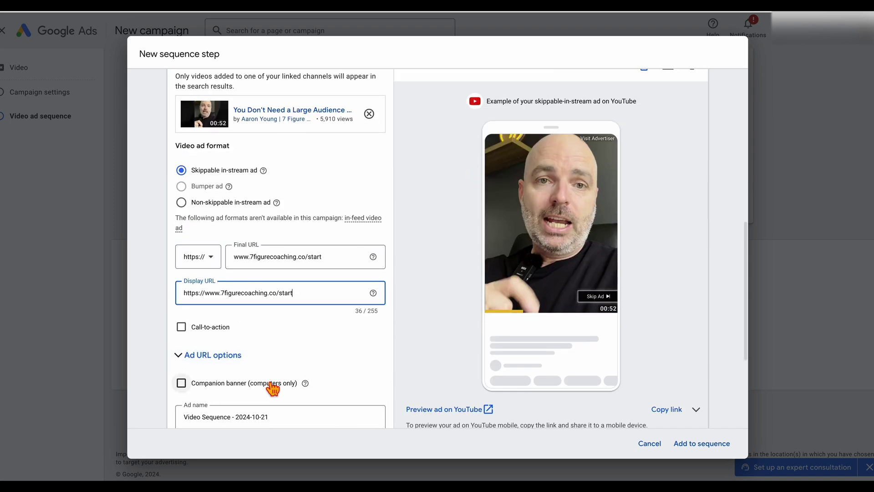
scroll(272, 385, down, 4)
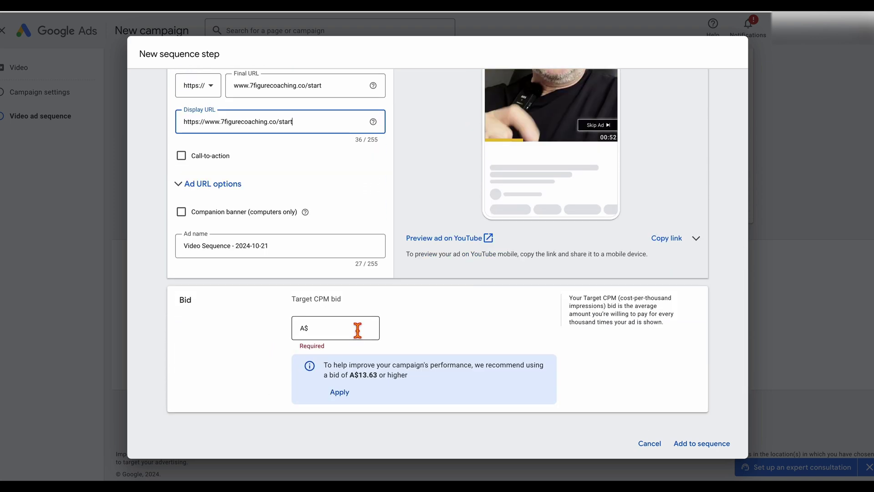
click(348, 331)
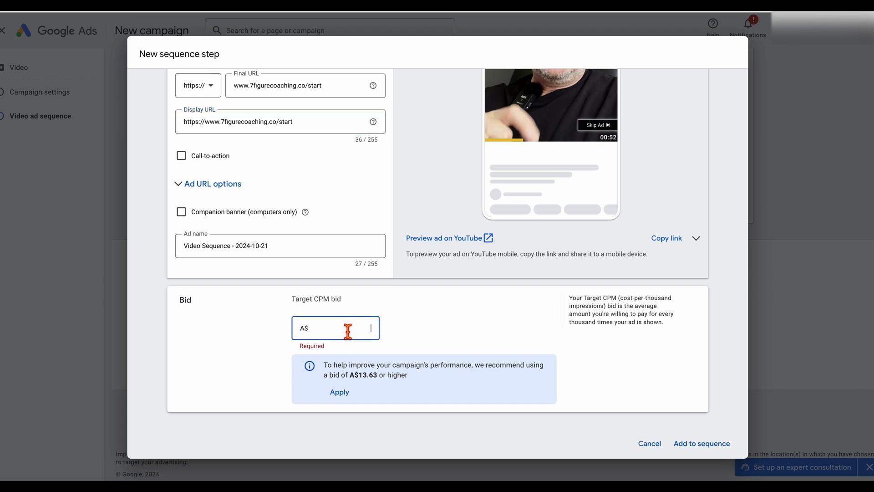
text(15.00)
click(238, 383)
click(699, 443)
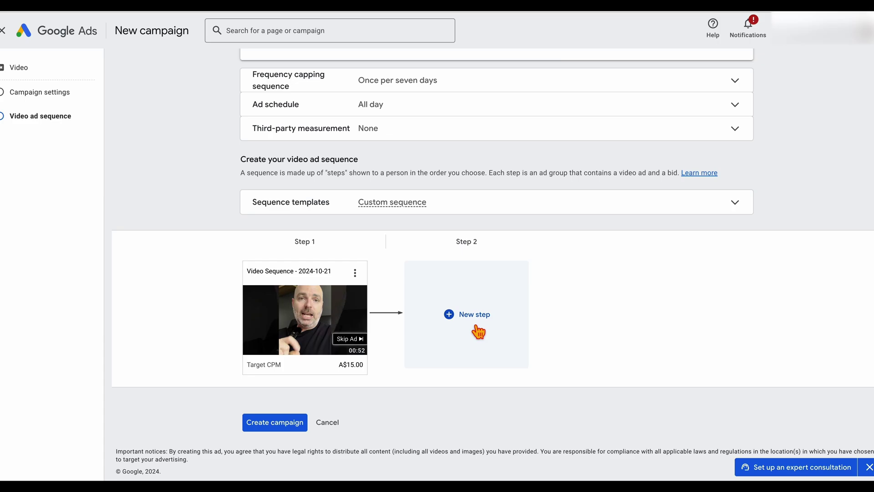
Step: Add a second sequence step shown only after viewers watched the previous ad
click(477, 324)
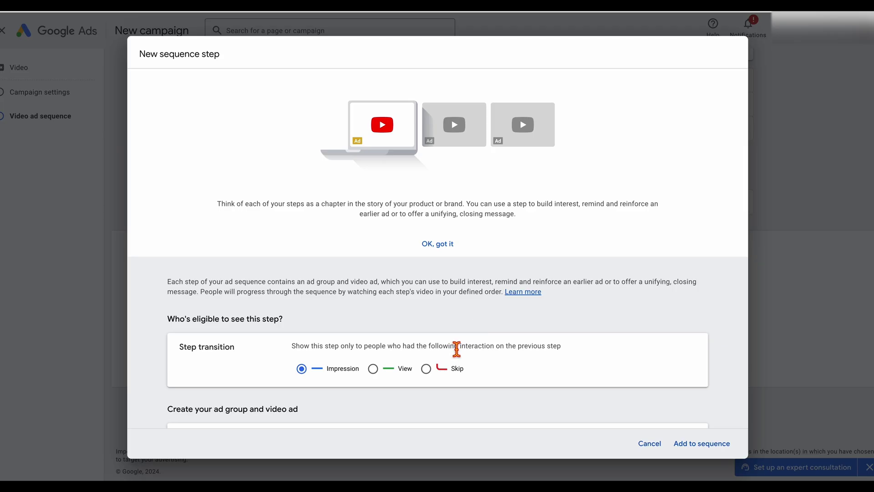
scroll(456, 348, down, 2)
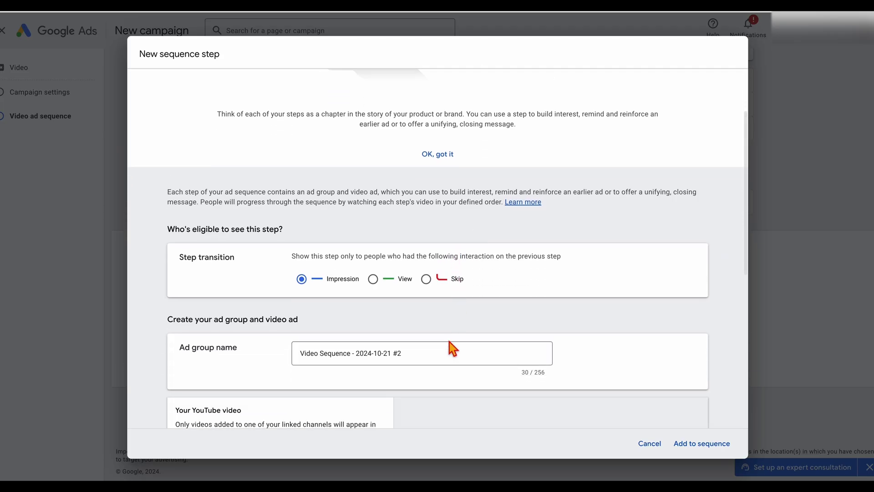
drag(291, 256, 570, 262)
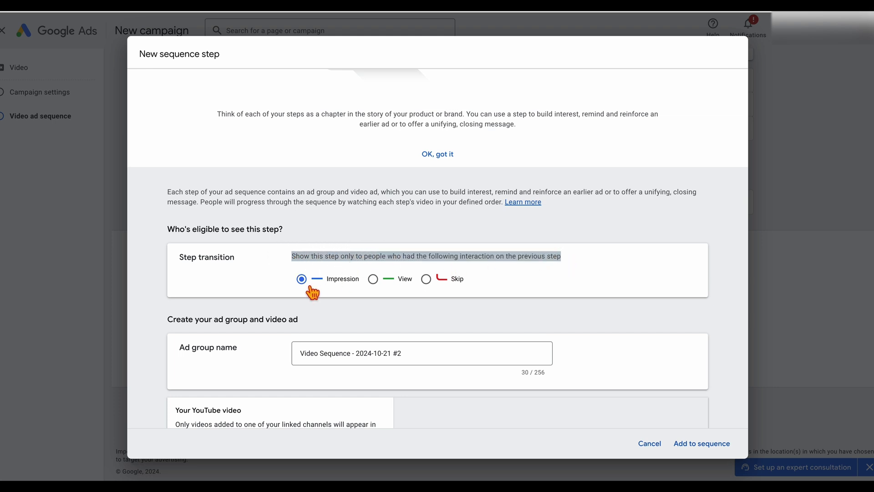
click(373, 279)
scroll(412, 312, down, 1)
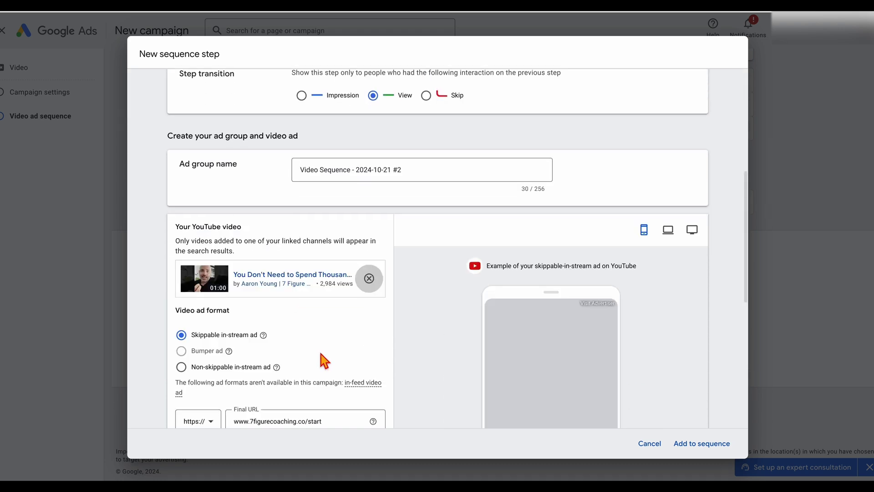
scroll(321, 354, down, 2)
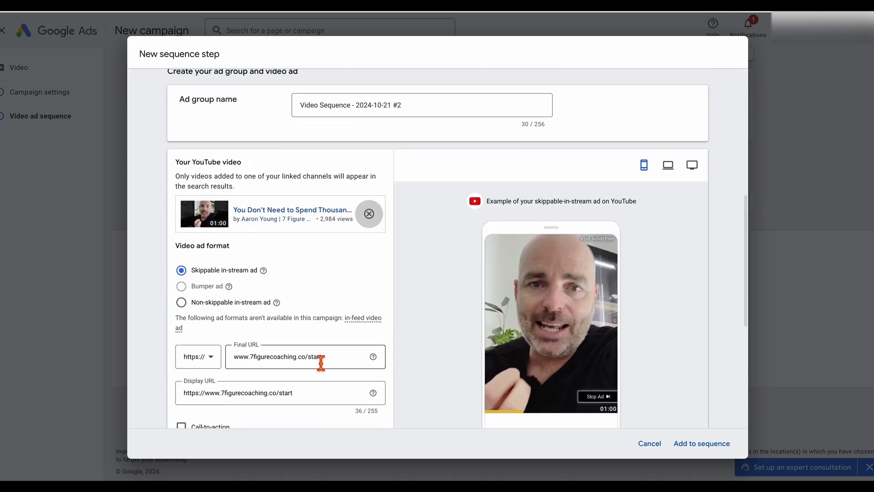